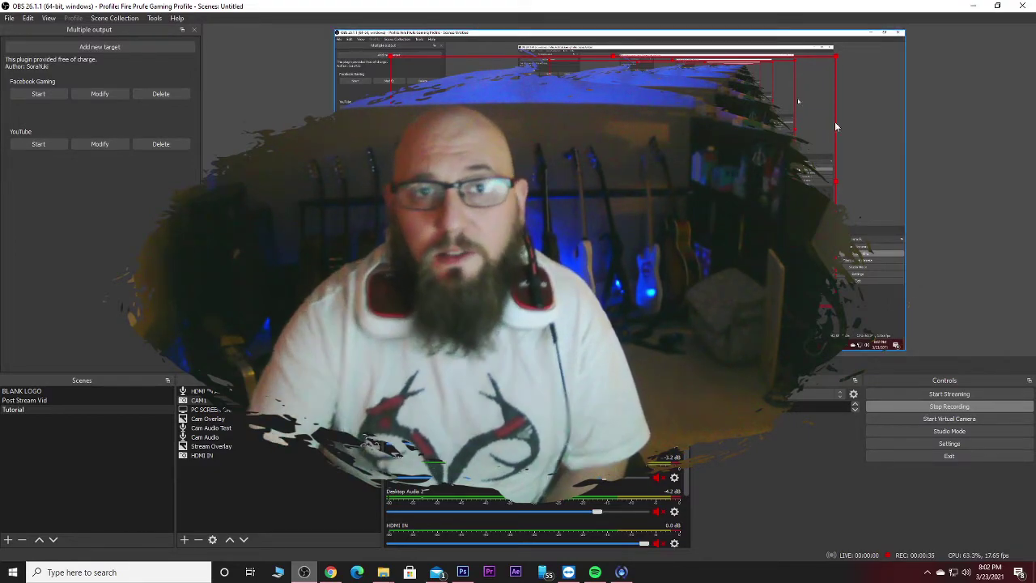
# Minimize OBS Studio to reveal the Multiple RTMP outputs plugin page in Chrome.
pyautogui.click(974, 6)
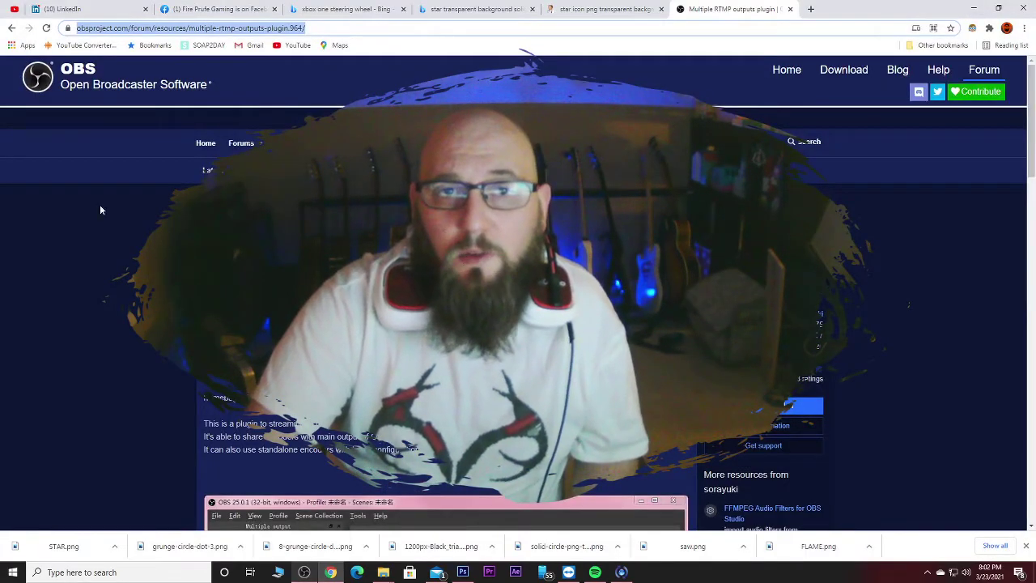
# Copy the Multiple RTMP outputs plugin page's web address from the address bar.
pyautogui.click(80, 261)
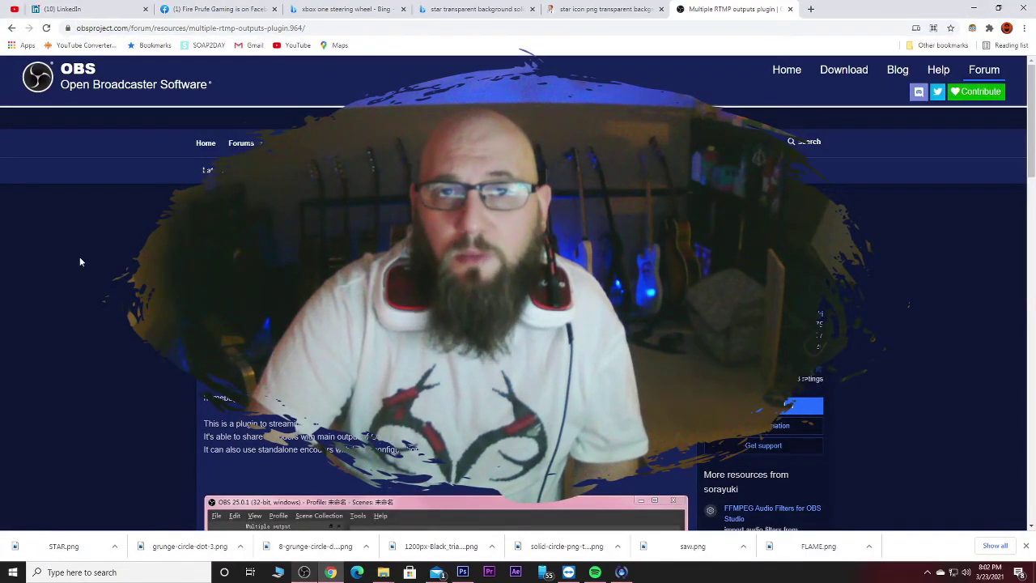
pyautogui.click(201, 30)
pyautogui.rightClick(224, 32)
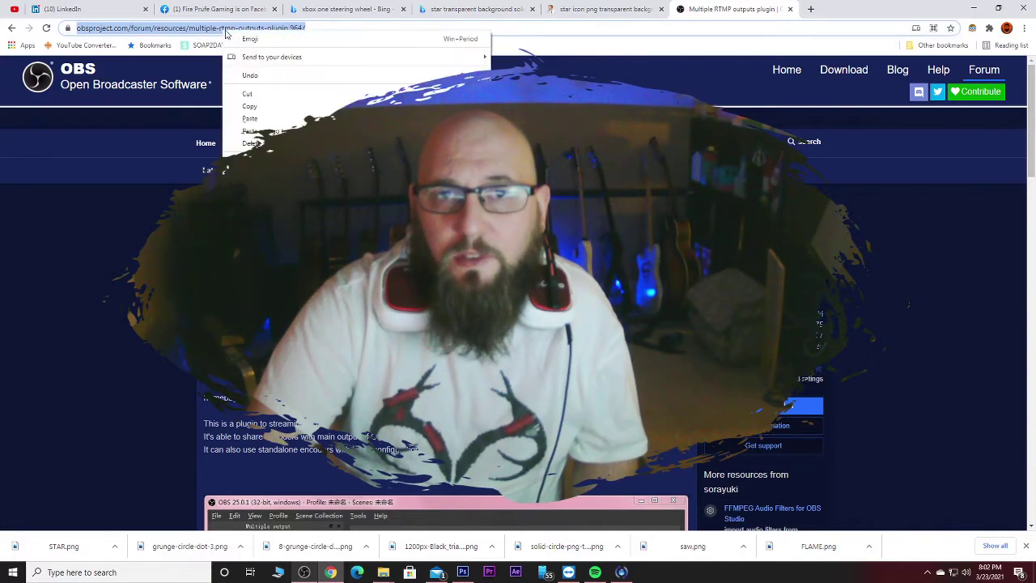
pyautogui.click(275, 112)
# Scroll through the plugin page, then bring OBS Studio back to the front.
pyautogui.scroll(-4, 125, 387)
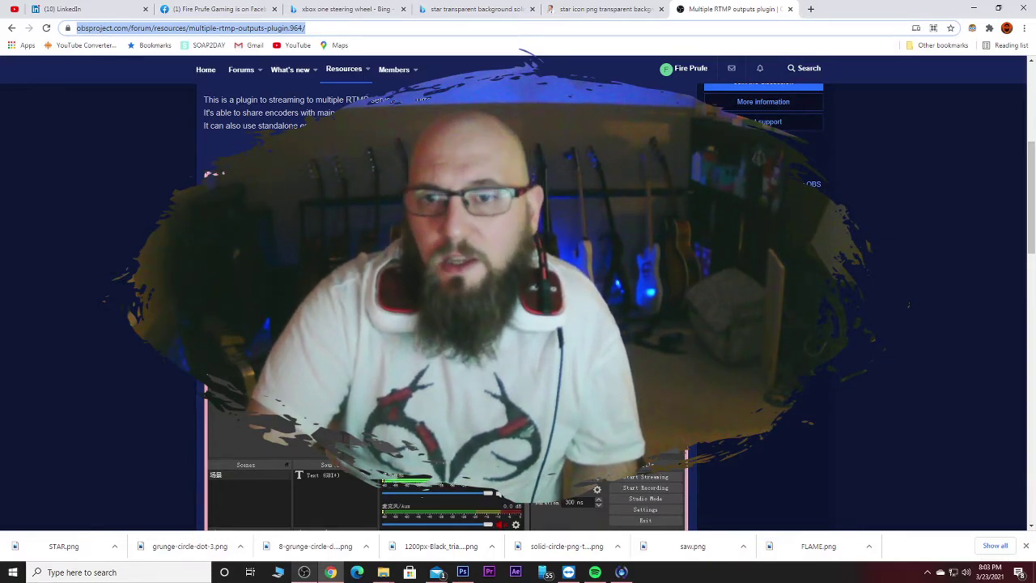
pyautogui.scroll(-5, 518, 308)
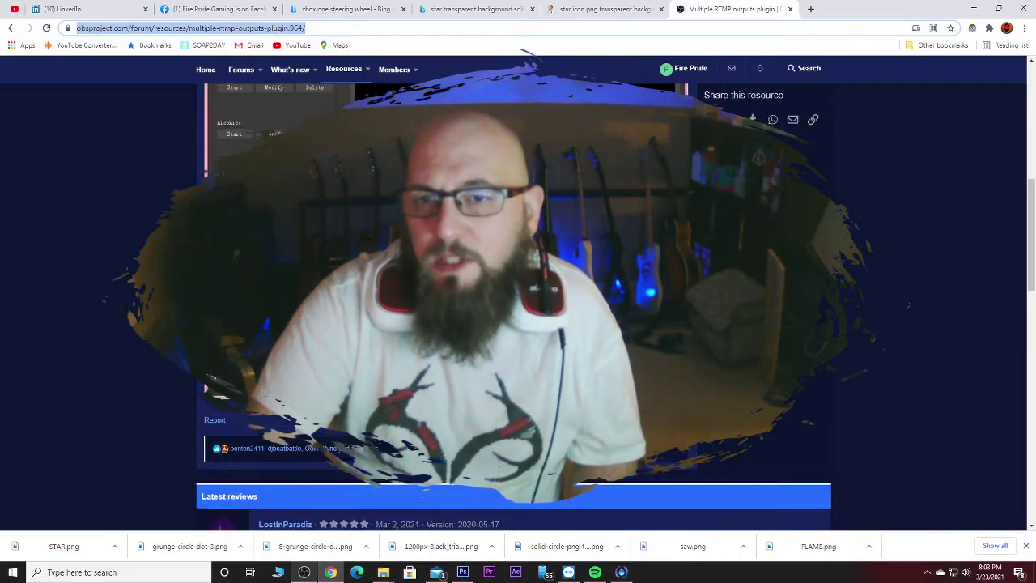
pyautogui.scroll(3, 518, 308)
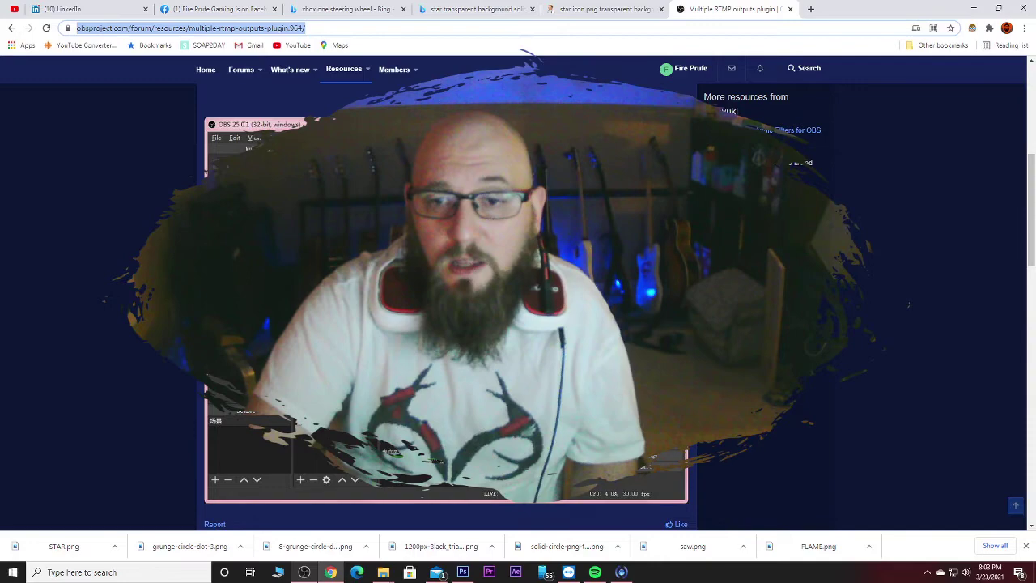
pyautogui.click(306, 573)
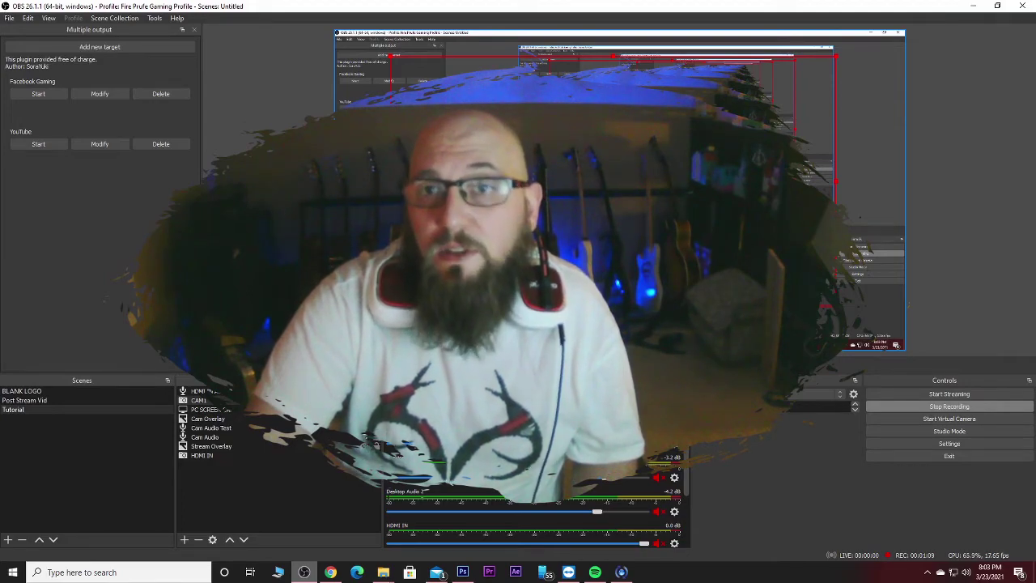
# Shrink the CAM1 webcam source and move it toward the preview's lower-right corner.
pyautogui.moveTo(393, 66); pyautogui.dragTo(703, 234)
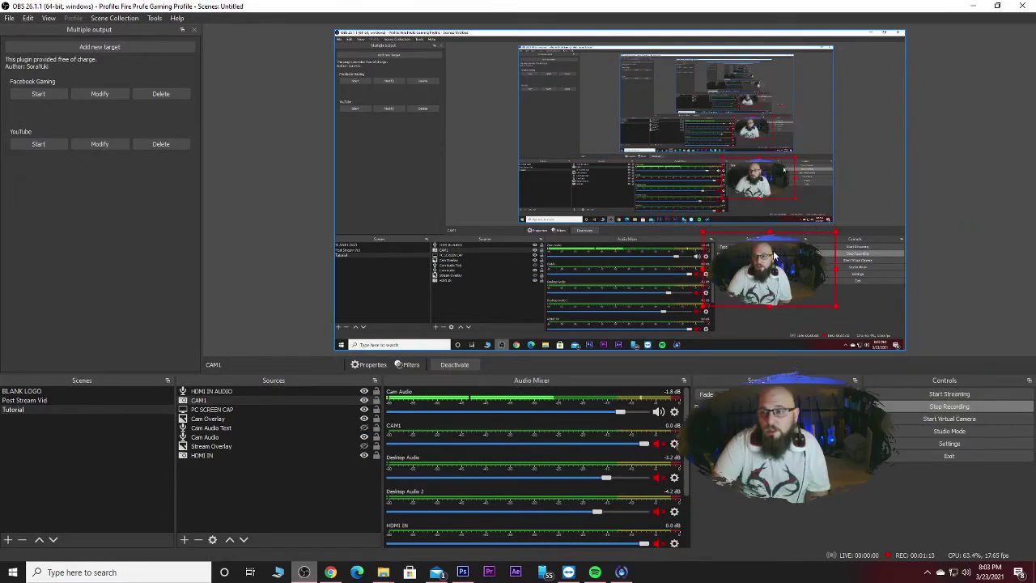
pyautogui.moveTo(792, 273); pyautogui.dragTo(769, 289)
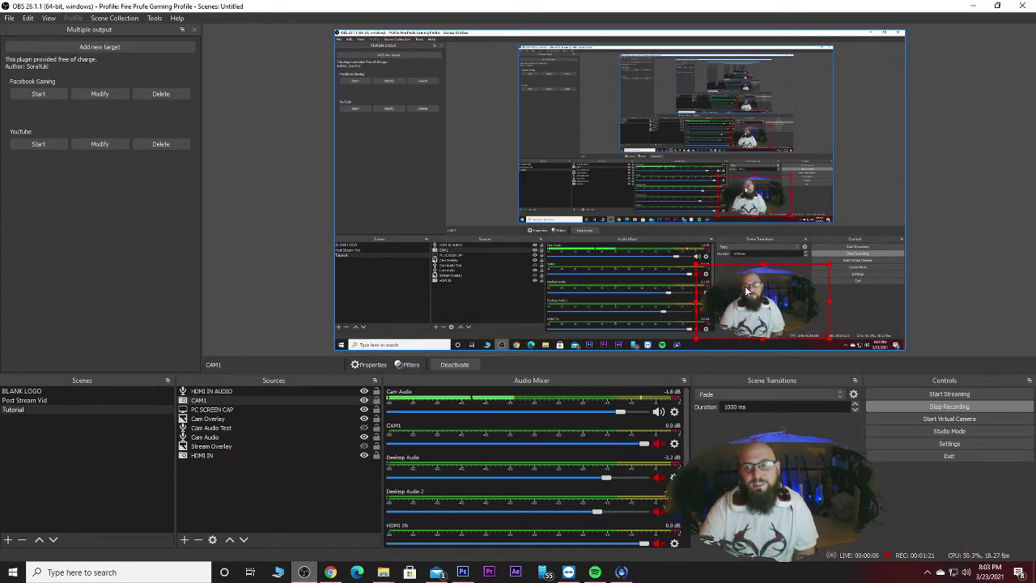
# Inspect the Facebook Gaming target's RTMP settings and close the dialog without changes.
pyautogui.click(89, 95)
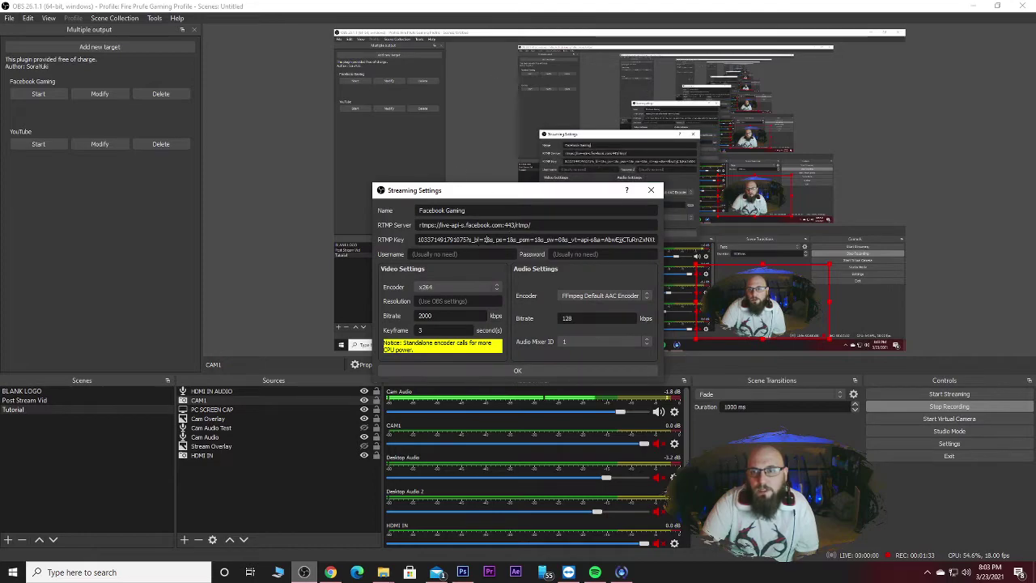
pyautogui.moveTo(527, 240); pyautogui.dragTo(403, 219)
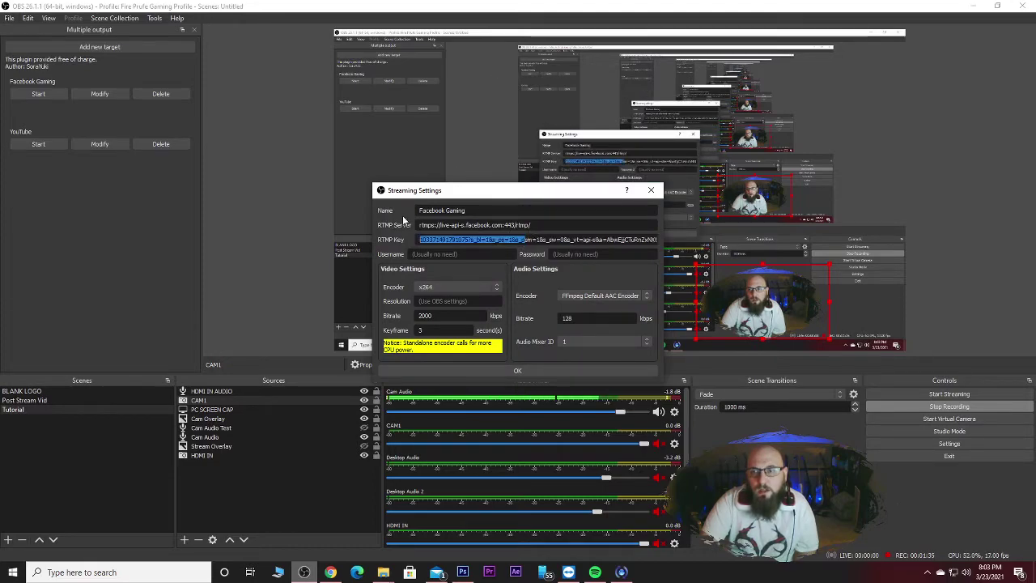
pyautogui.click(437, 225)
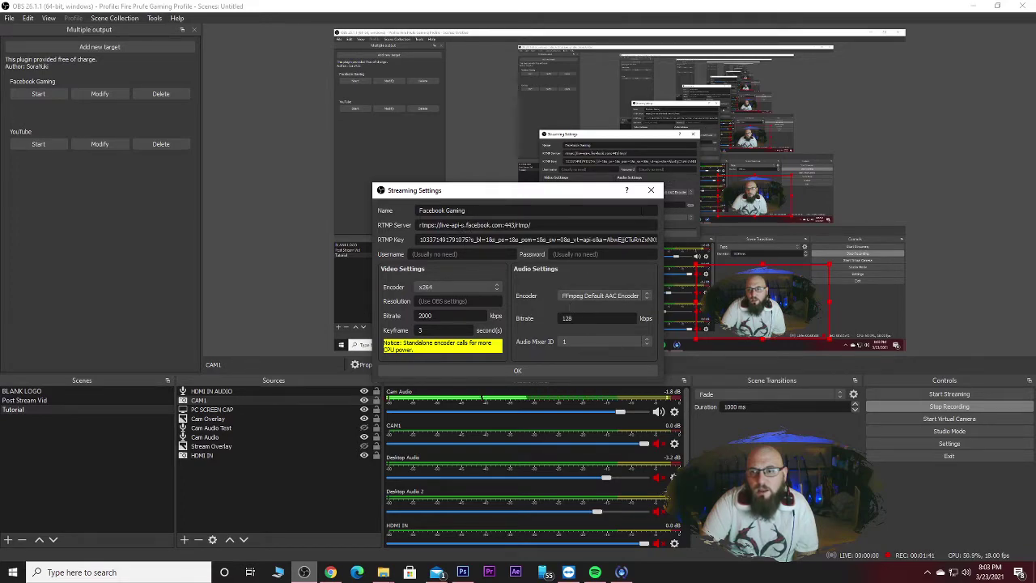
pyautogui.click(653, 192)
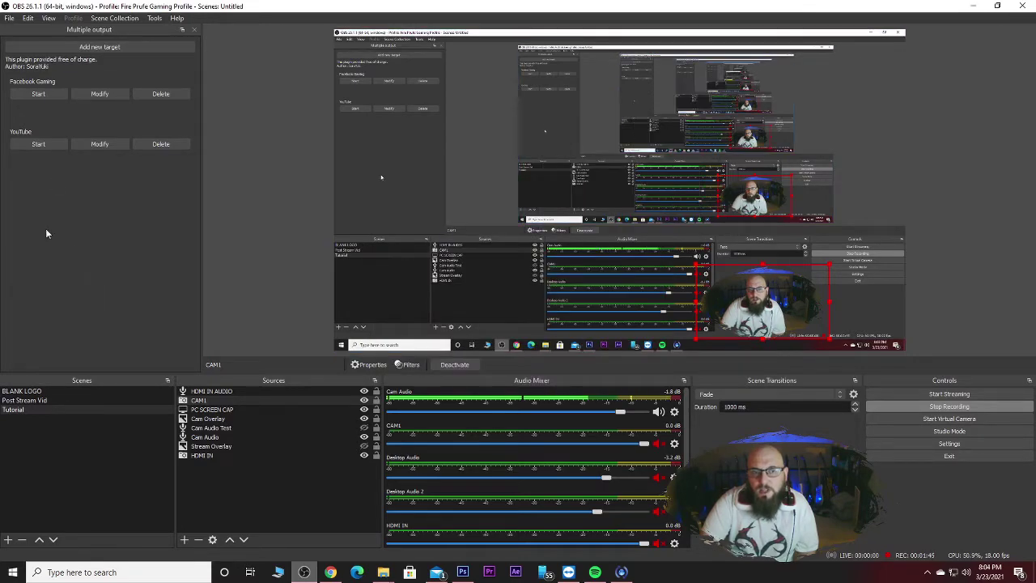
# Start the Facebook Gaming output, enlarge the CAM1 webcam overlay, and minimize OBS.
pyautogui.click(53, 94)
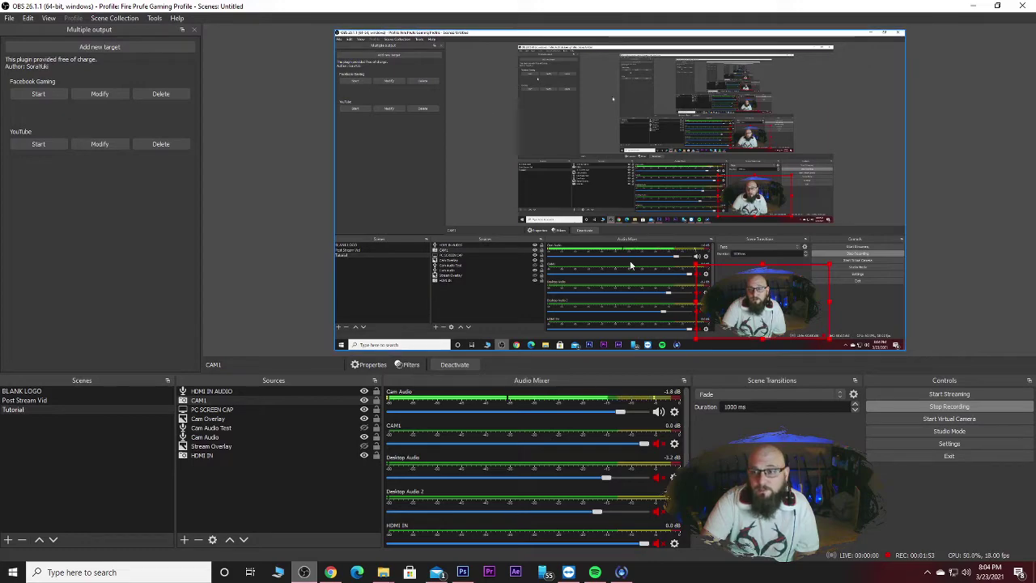
pyautogui.moveTo(696, 264); pyautogui.dragTo(633, 229)
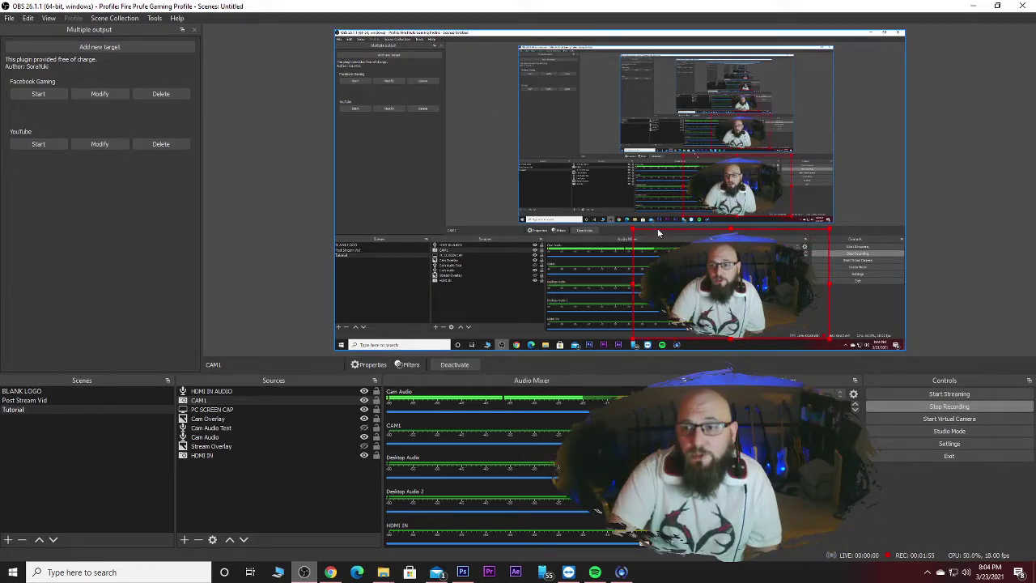
pyautogui.click(977, 9)
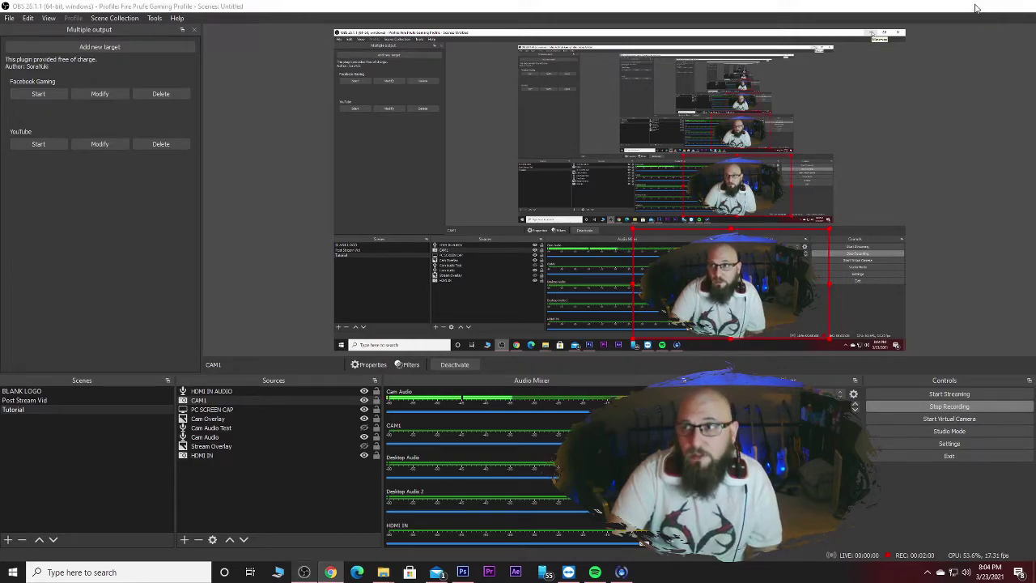
# Start streaming from Creator Studio for the Fire Prufe Gaming page and open Live Producer setup.
pyautogui.click(195, 9)
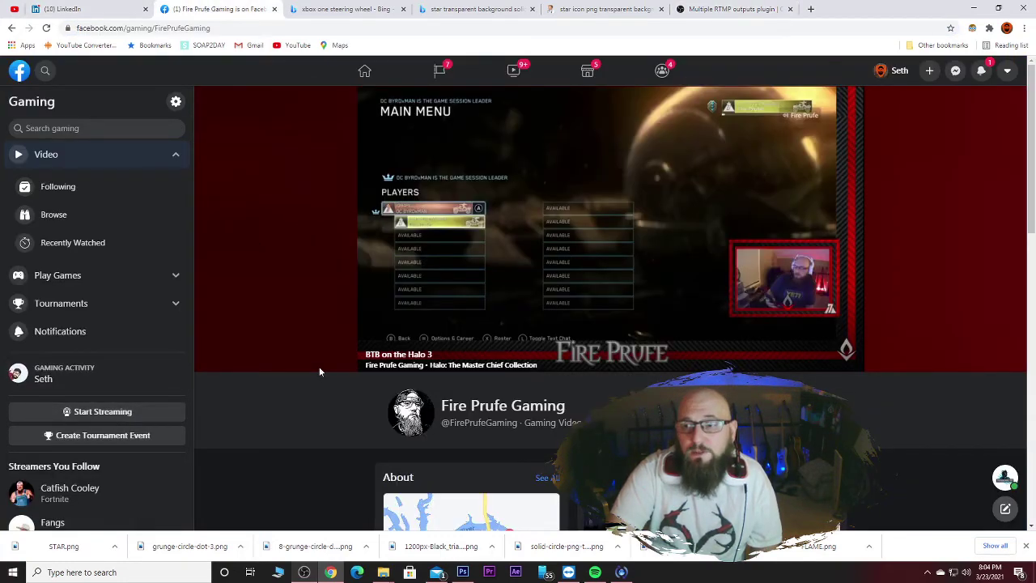
pyautogui.click(122, 412)
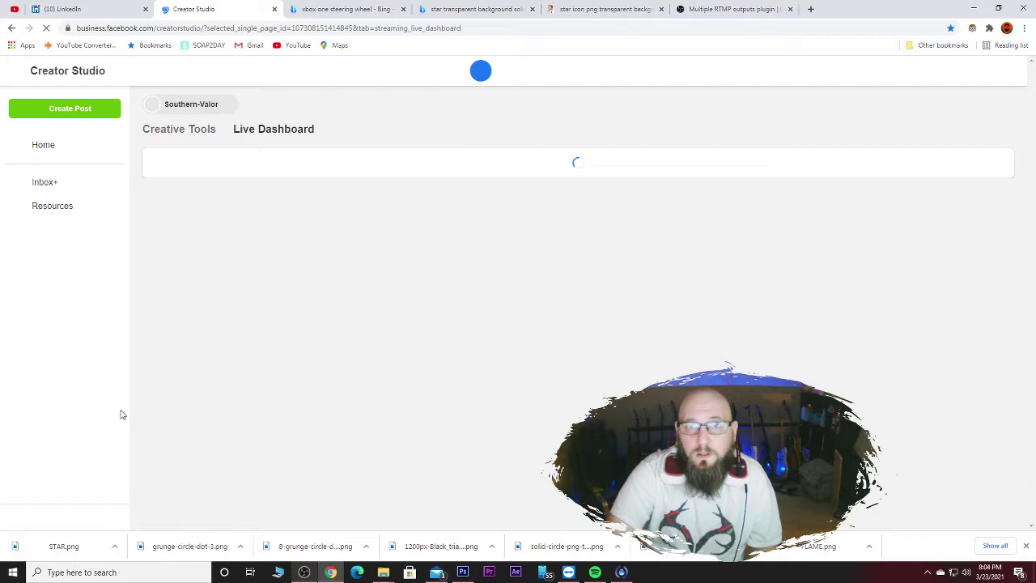
pyautogui.click(217, 104)
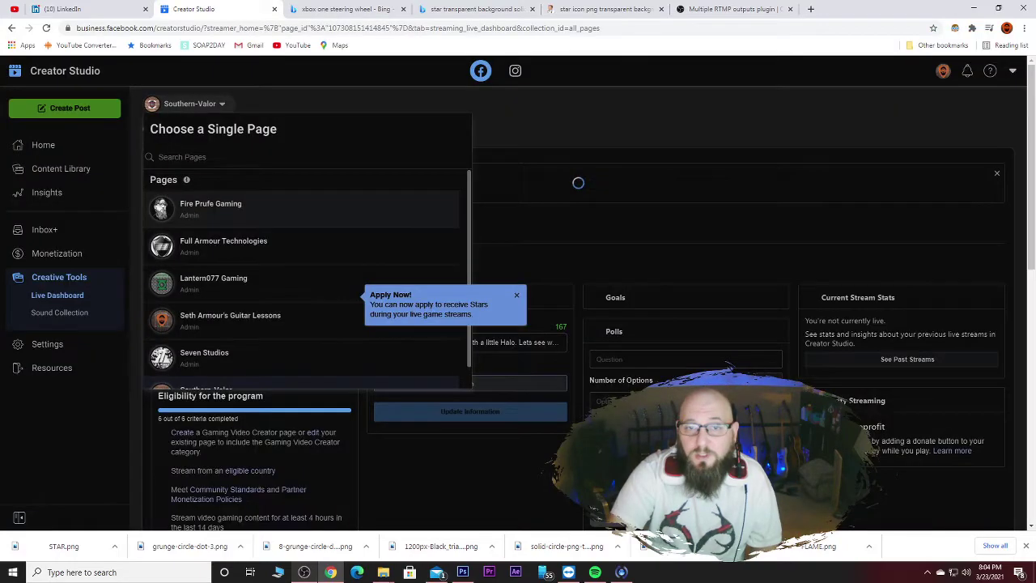
pyautogui.click(212, 207)
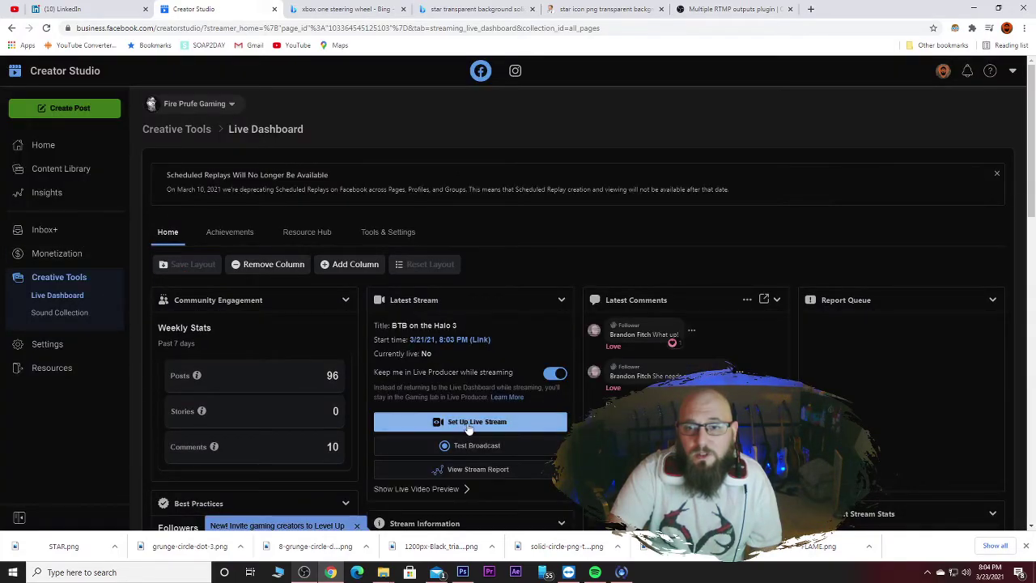
pyautogui.click(470, 427)
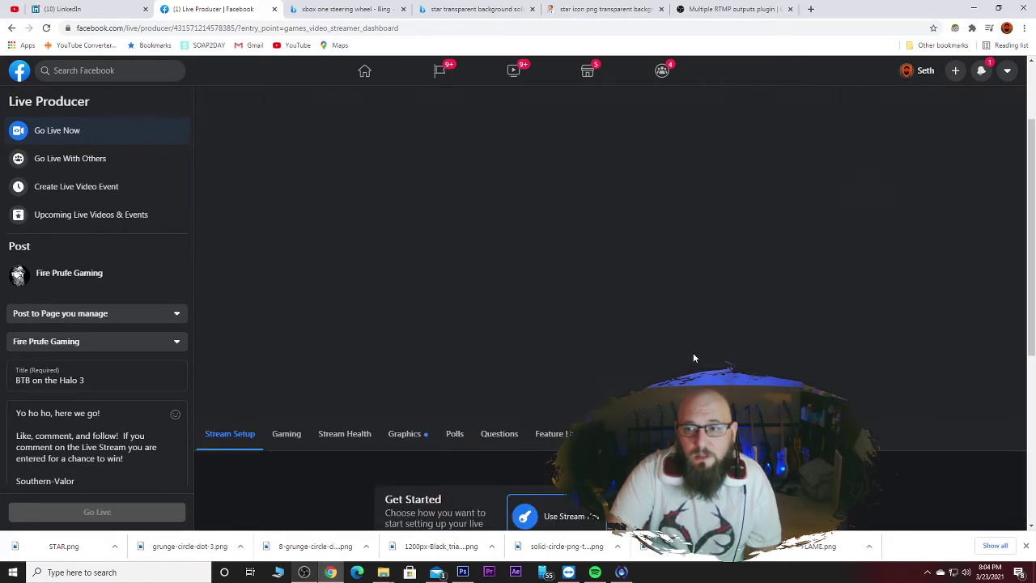
pyautogui.scroll(-2, 84, 374)
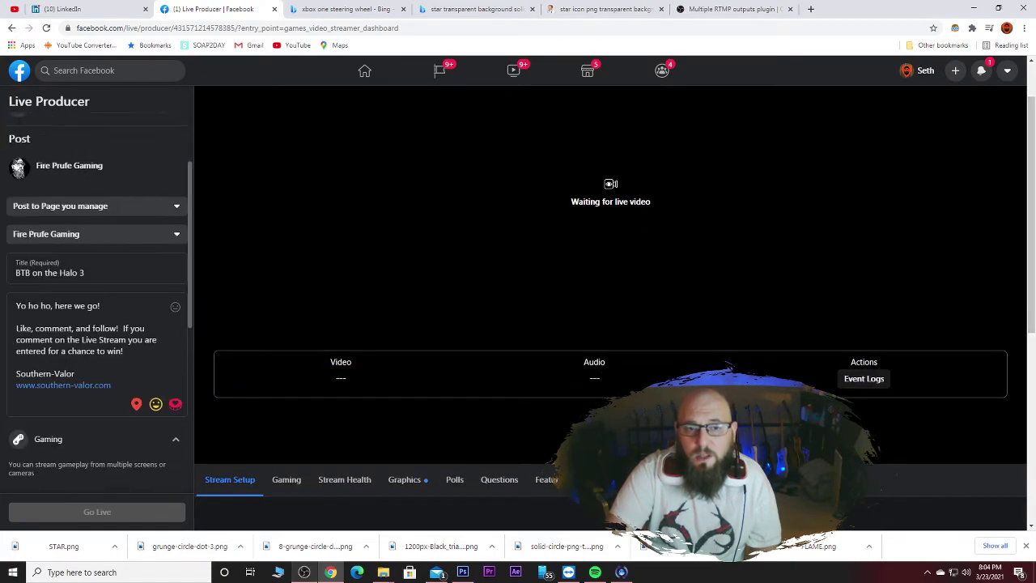
pyautogui.click(91, 273)
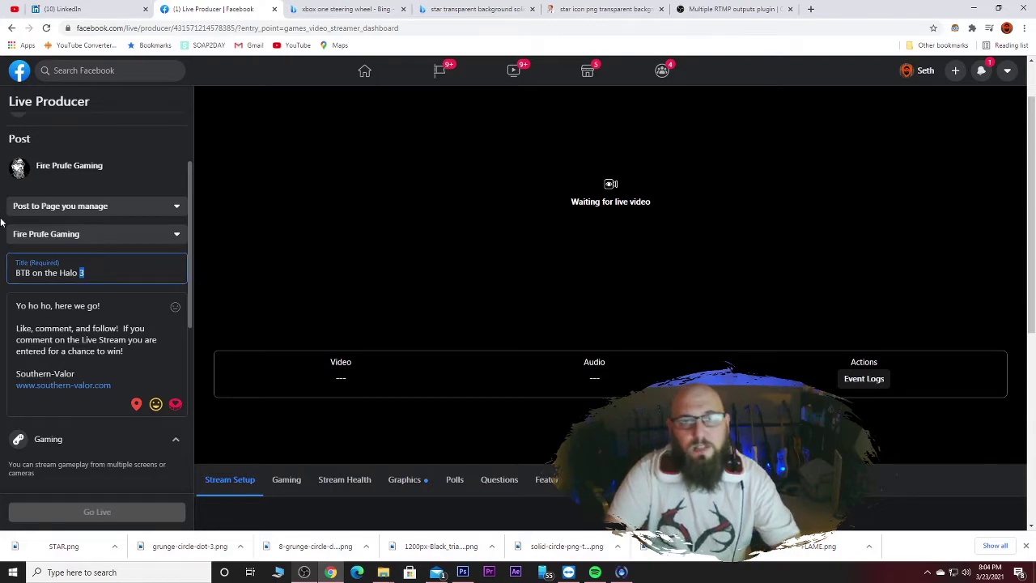
pyautogui.moveTo(92, 273); pyautogui.dragTo(26, 254)
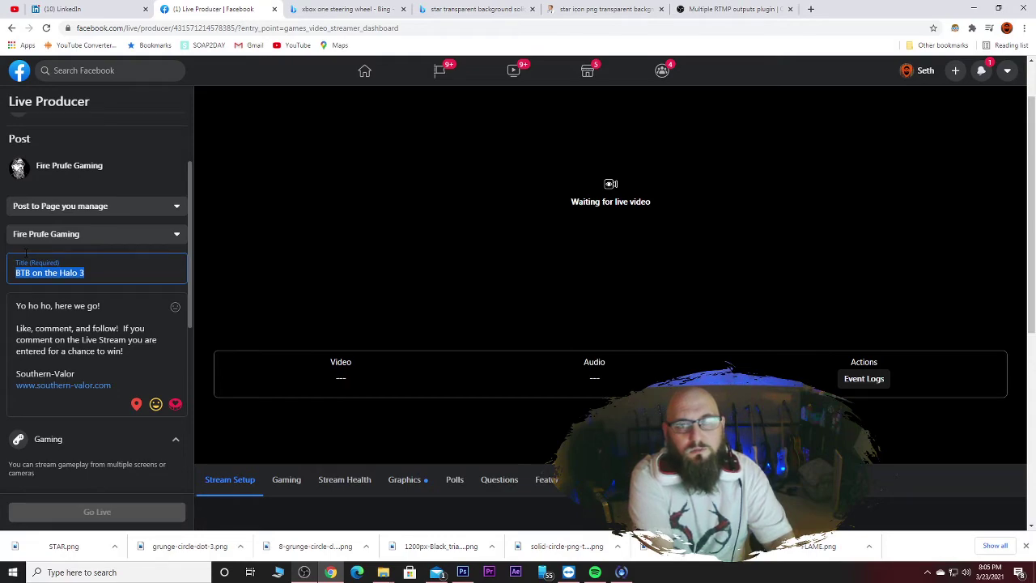
pyautogui.write('TEST STREAM FOR VID')
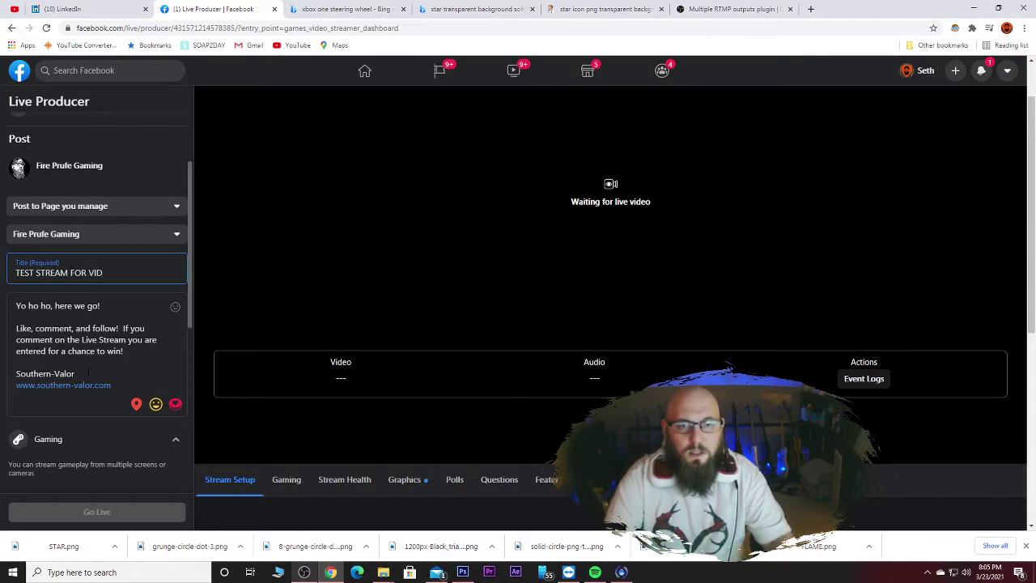
pyautogui.moveTo(88, 372); pyautogui.dragTo(2, 367)
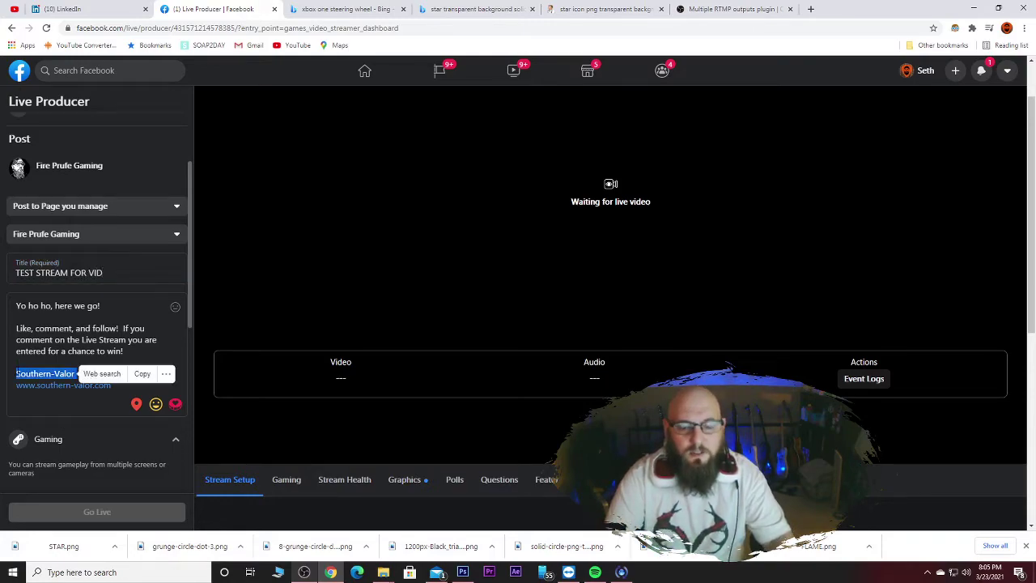
pyautogui.write('@southern')
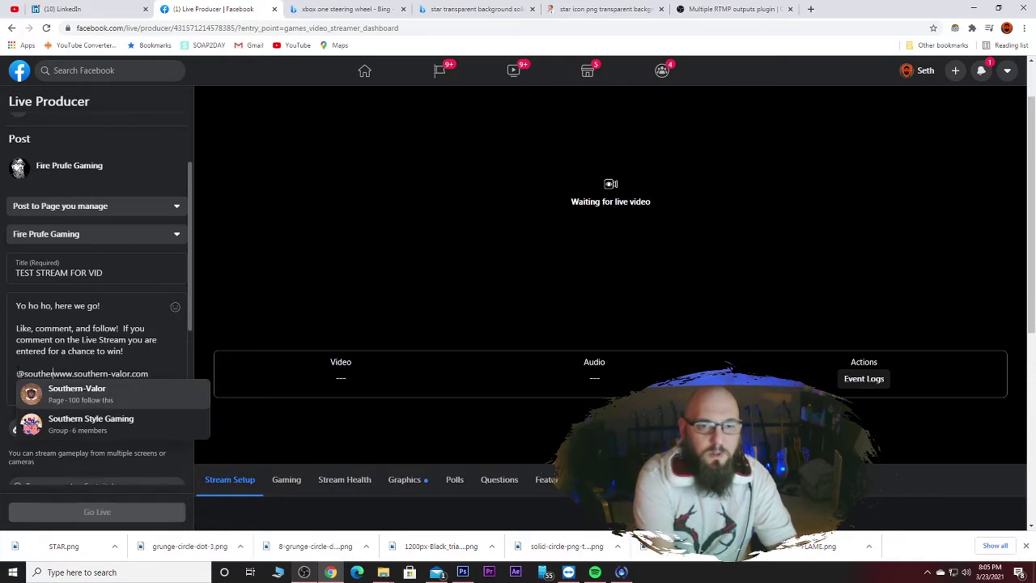
pyautogui.press('Return')
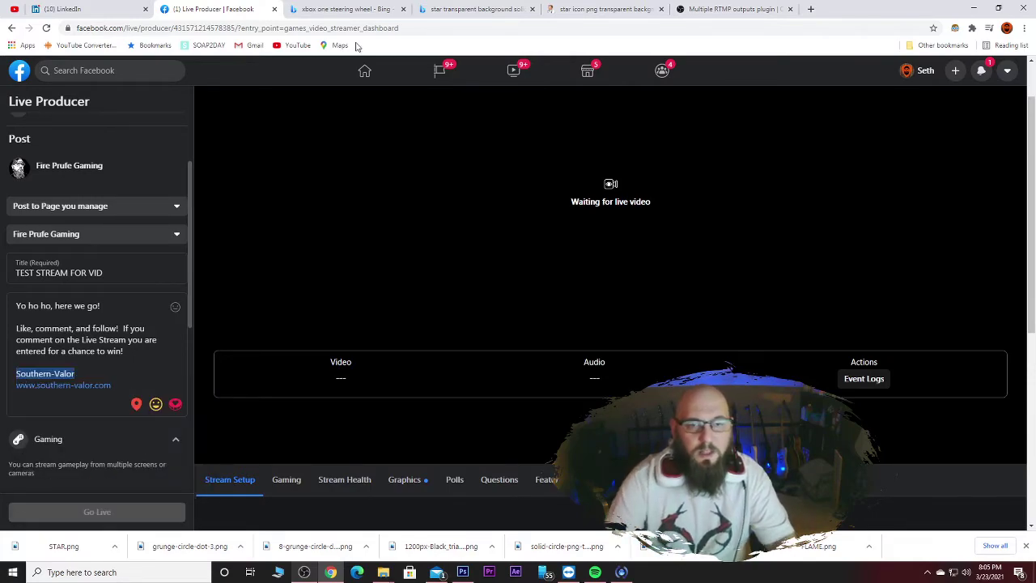
# Tag the game Viva Piñata: Party Animals and use the American flag picture as thumbnail.
pyautogui.scroll(-2, 107, 350)
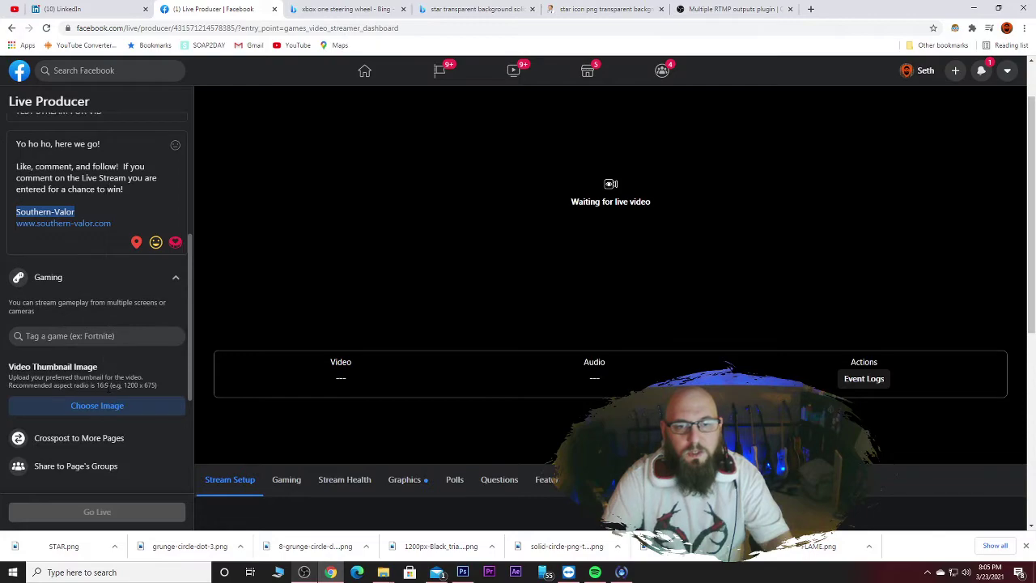
pyautogui.click(104, 337)
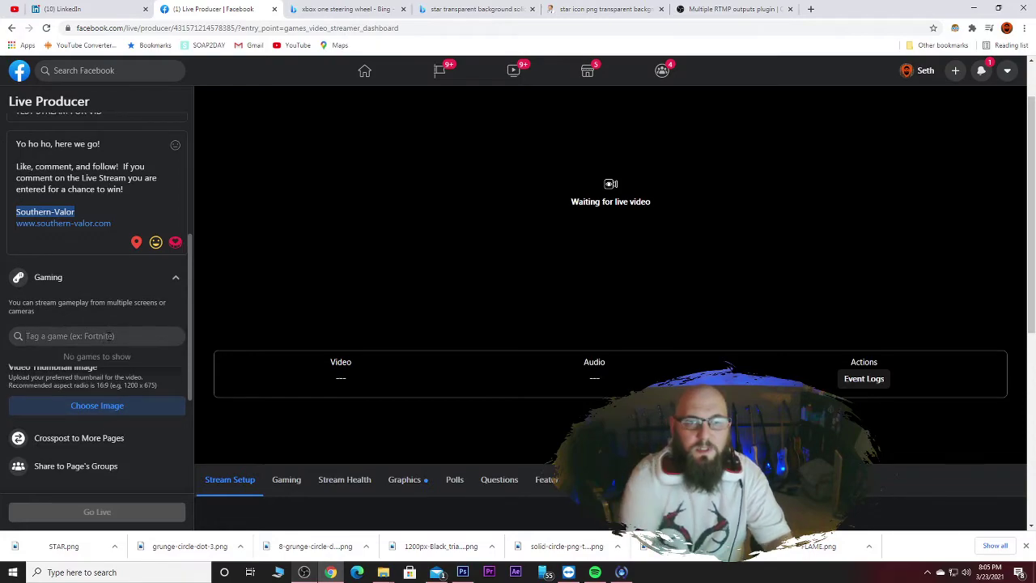
pyautogui.write('viva pinata')
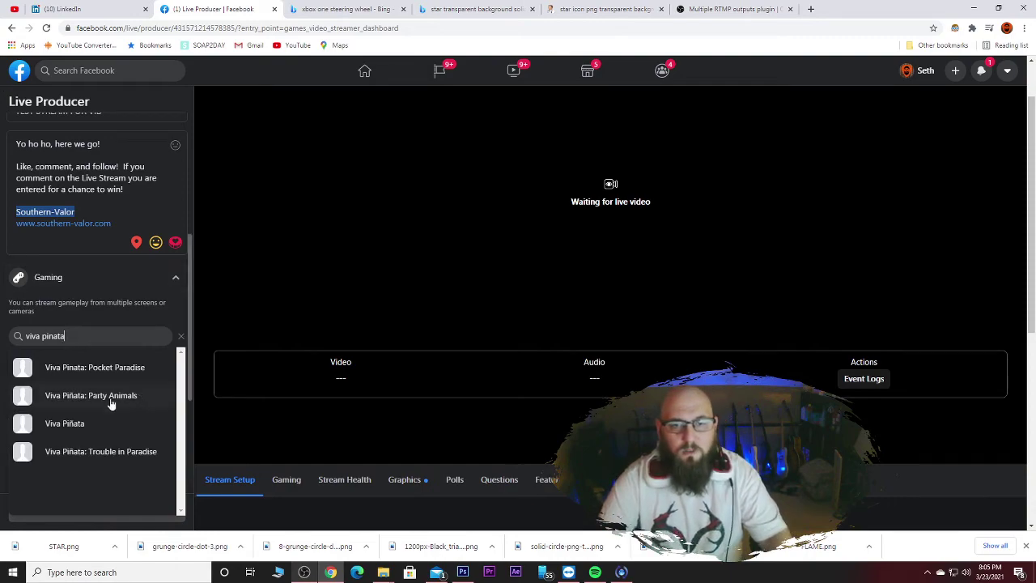
pyautogui.click(111, 403)
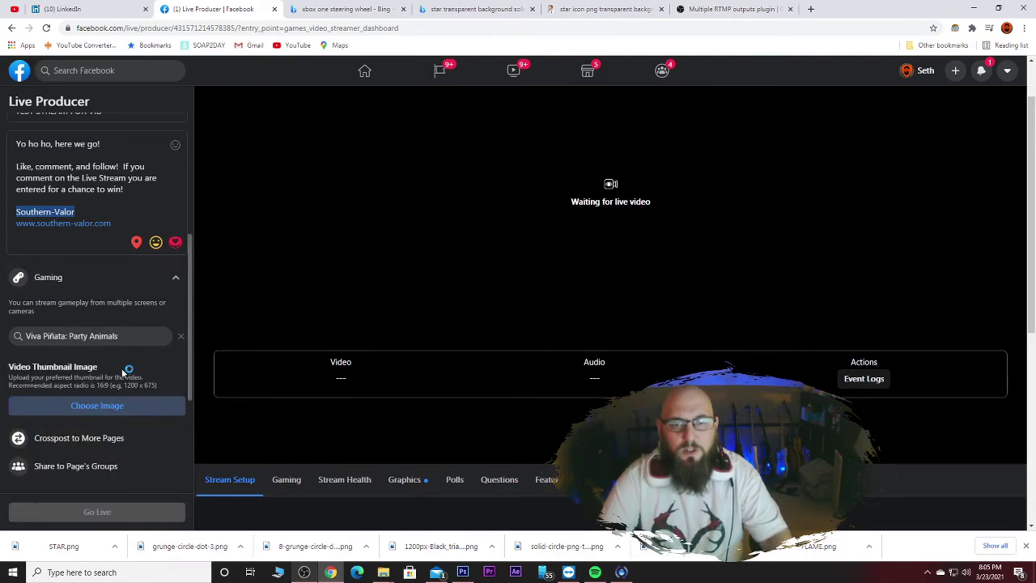
pyautogui.click(97, 406)
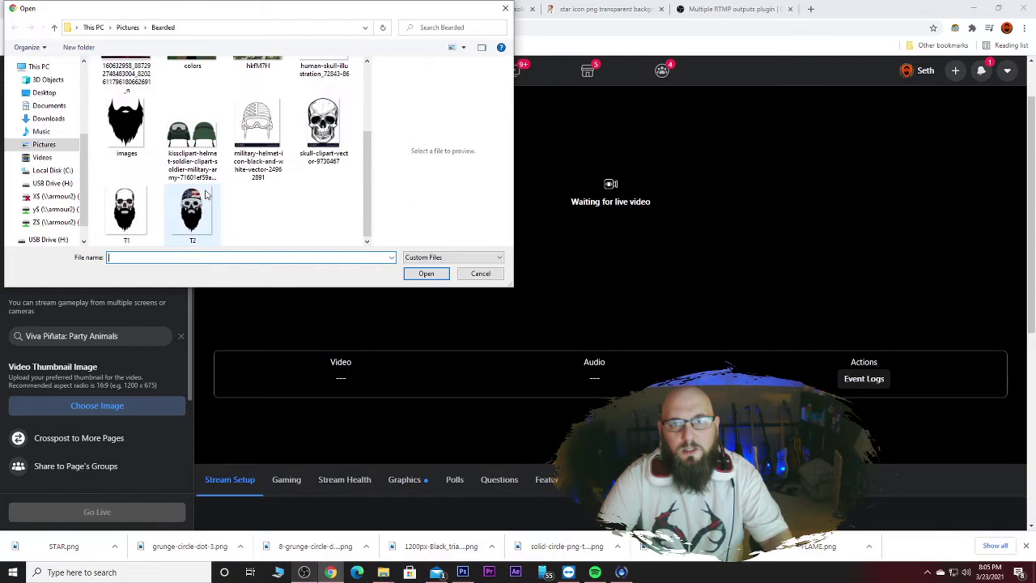
pyautogui.scroll(3, 148, 183)
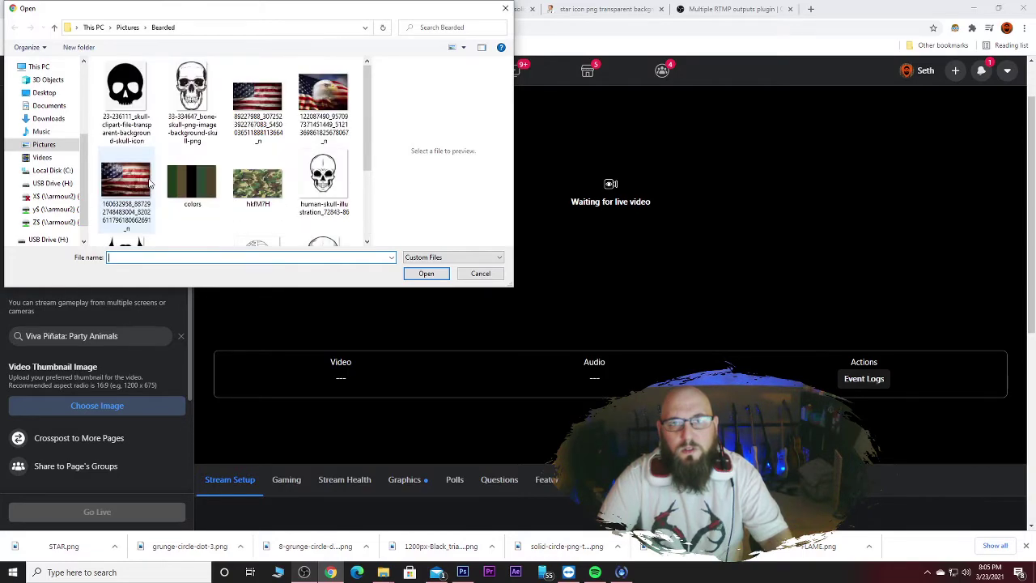
pyautogui.doubleClick(258, 95)
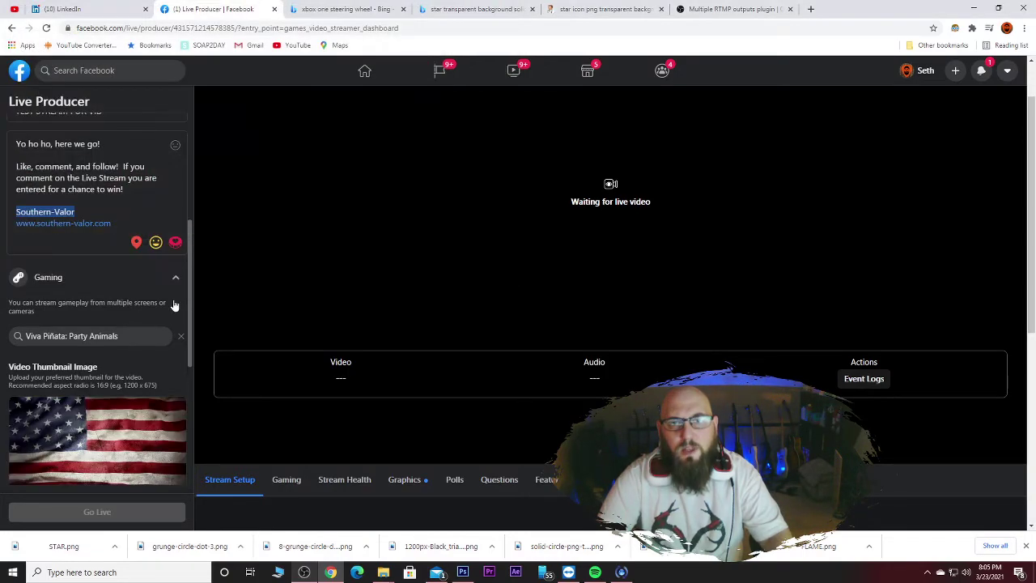
pyautogui.scroll(-2, 88, 456)
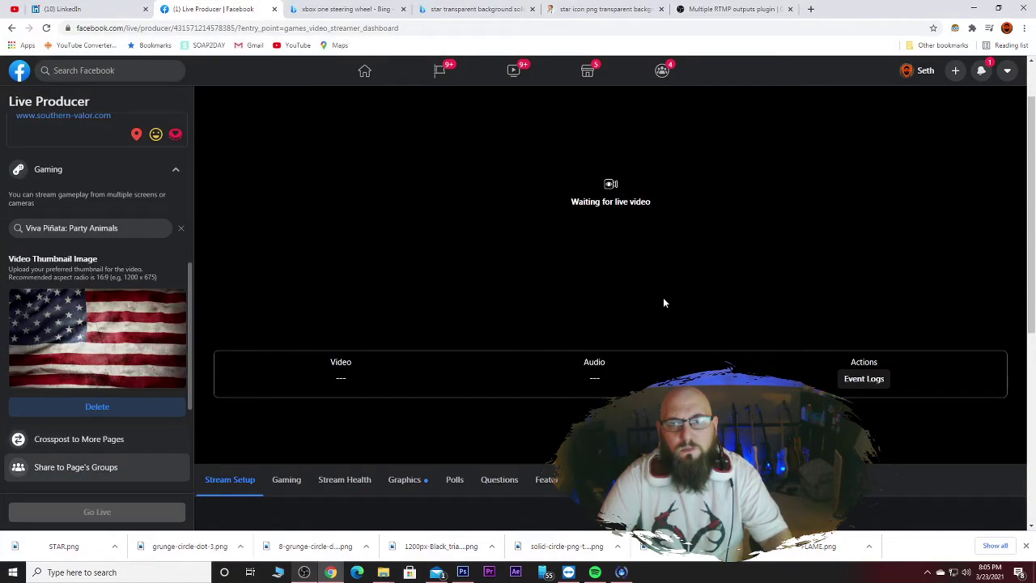
# Start the Facebook Gaming output in OBS's Multiple output dock, then minimize OBS.
pyautogui.click(304, 572)
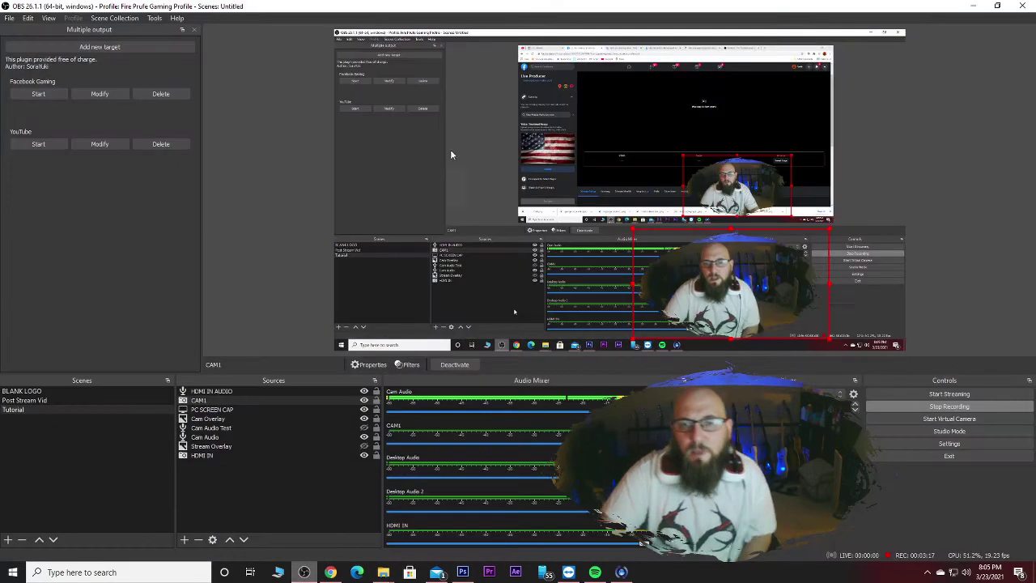
pyautogui.click(50, 93)
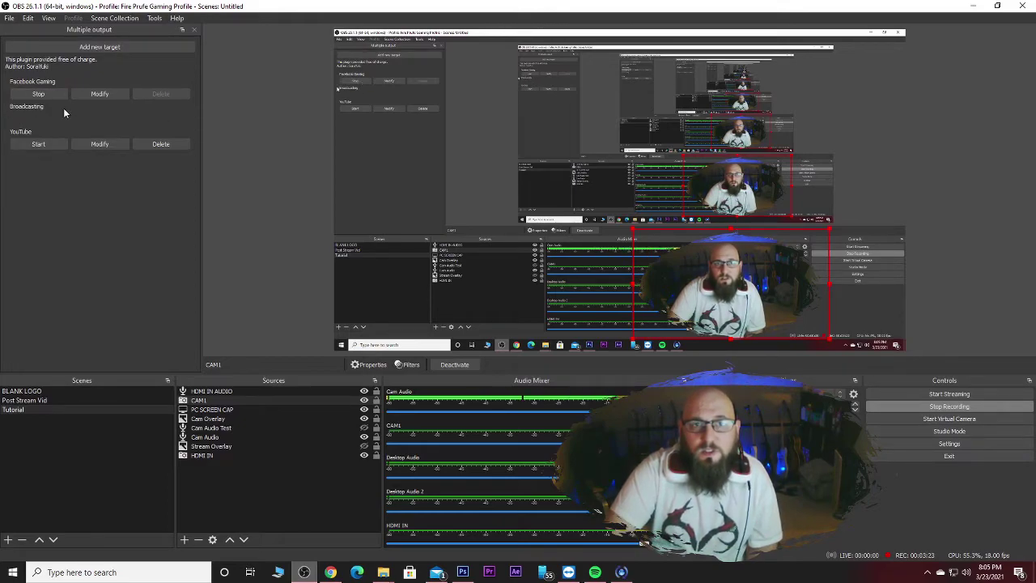
pyautogui.click(972, 9)
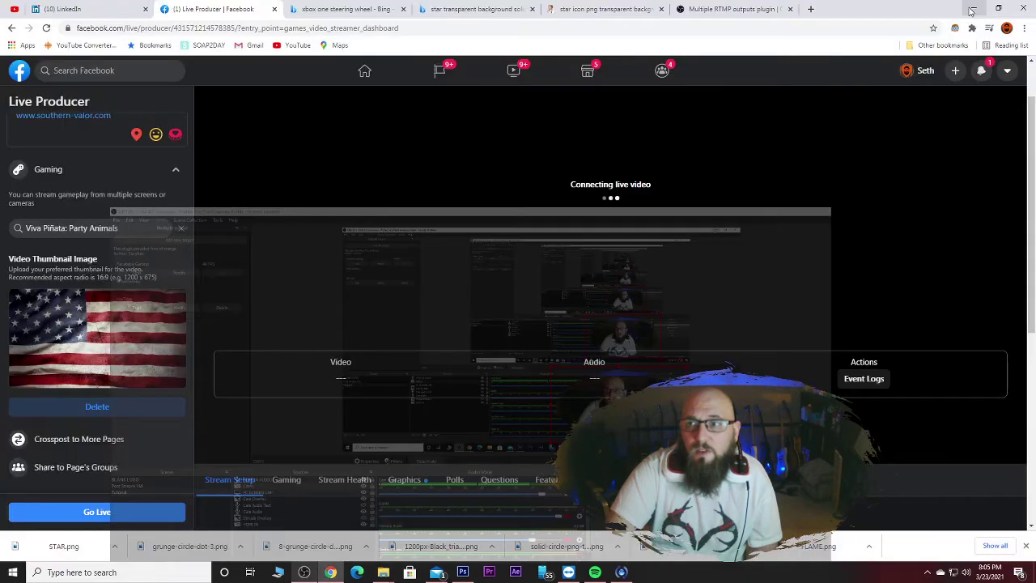
# Go live with the test stream, end it, and rate the broadcast five stars.
pyautogui.click(109, 510)
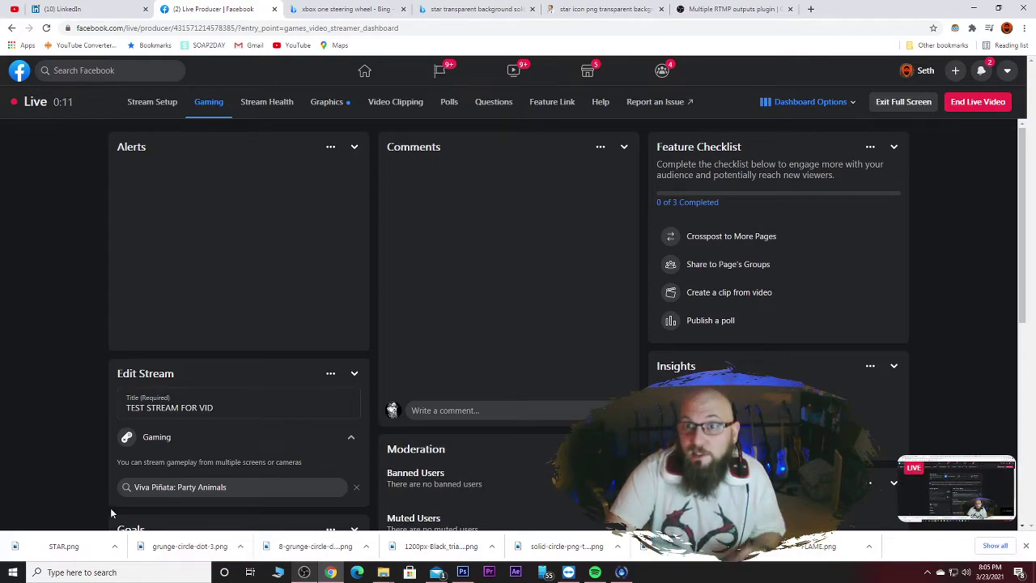
pyautogui.click(952, 108)
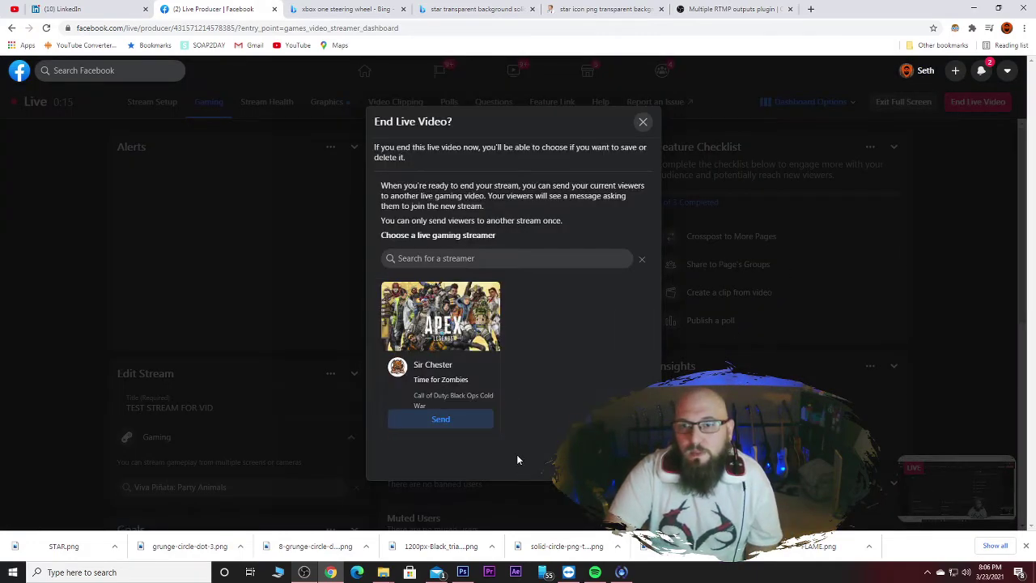
pyautogui.press('Escape')
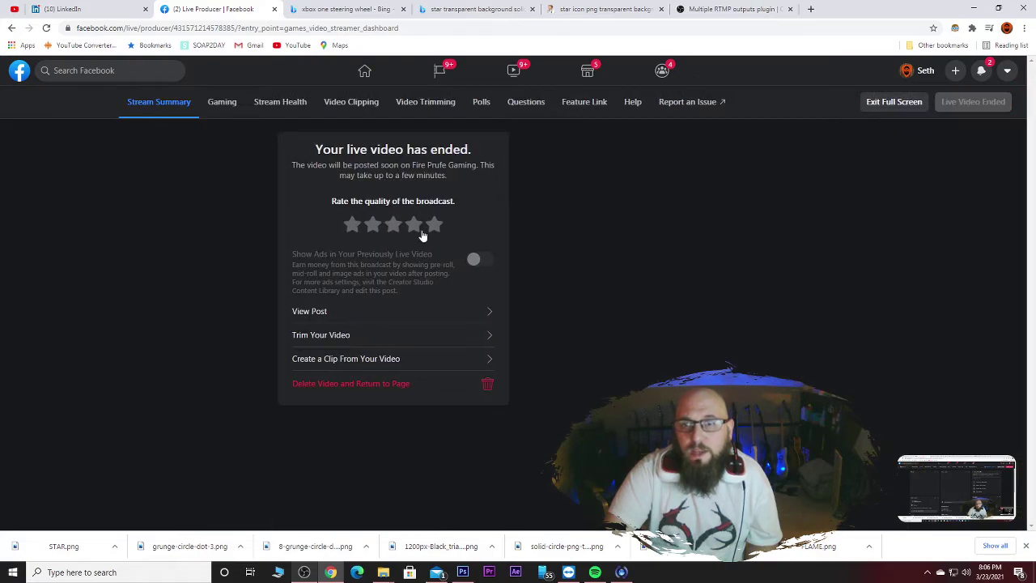
pyautogui.click(435, 231)
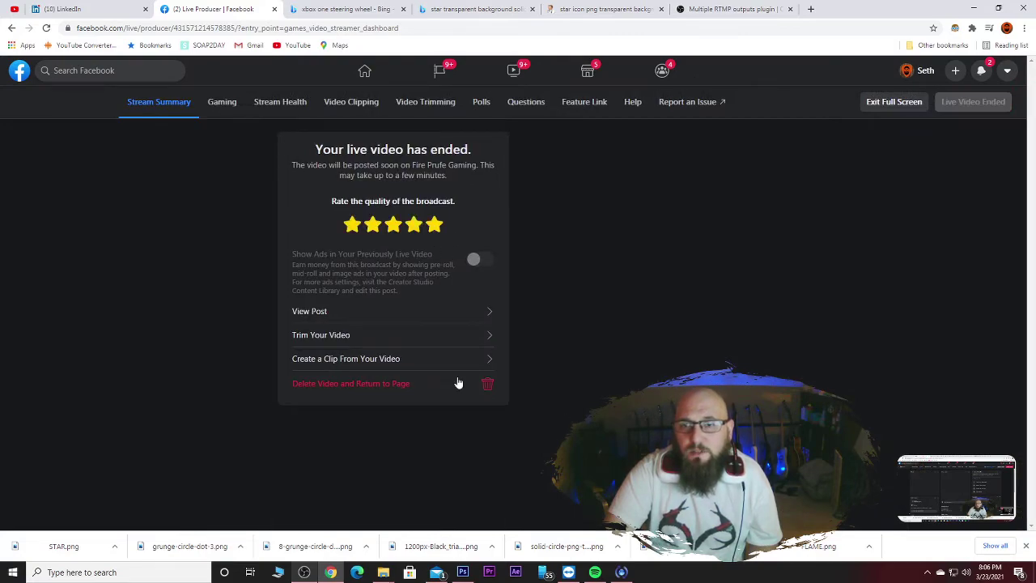
pyautogui.click(303, 572)
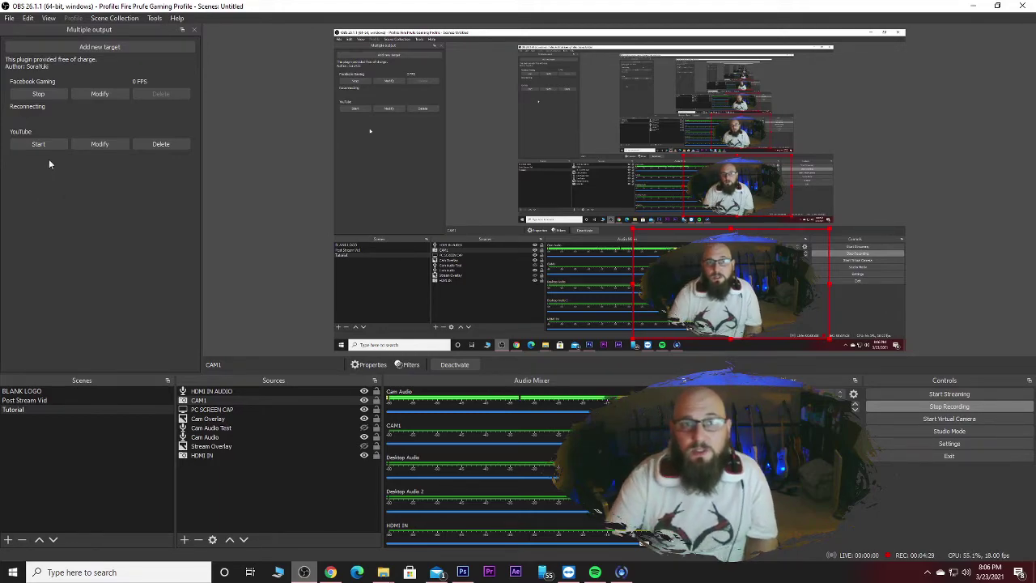
# Stop the Facebook Gaming output in the Multiple output dock.
pyautogui.click(37, 94)
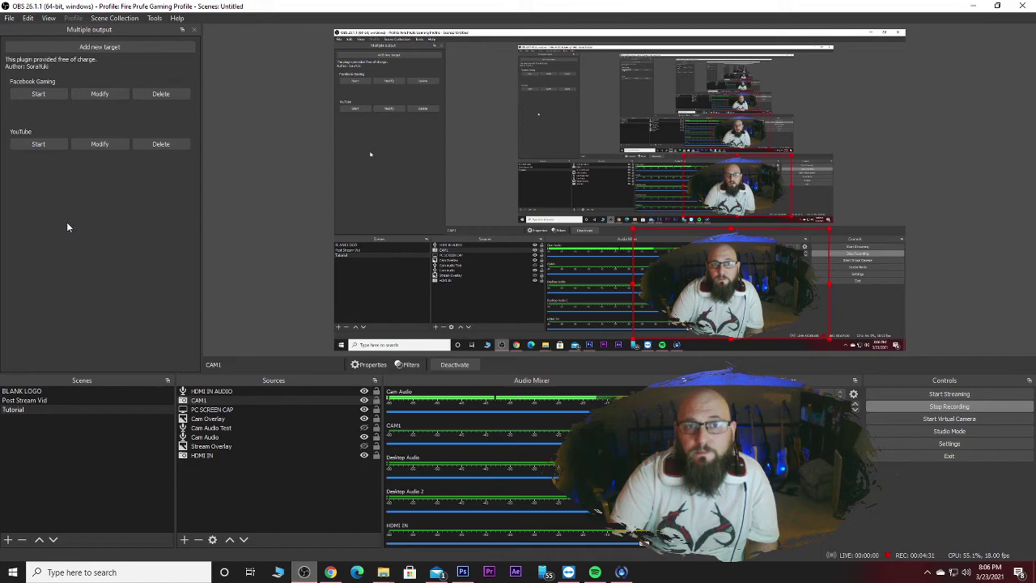